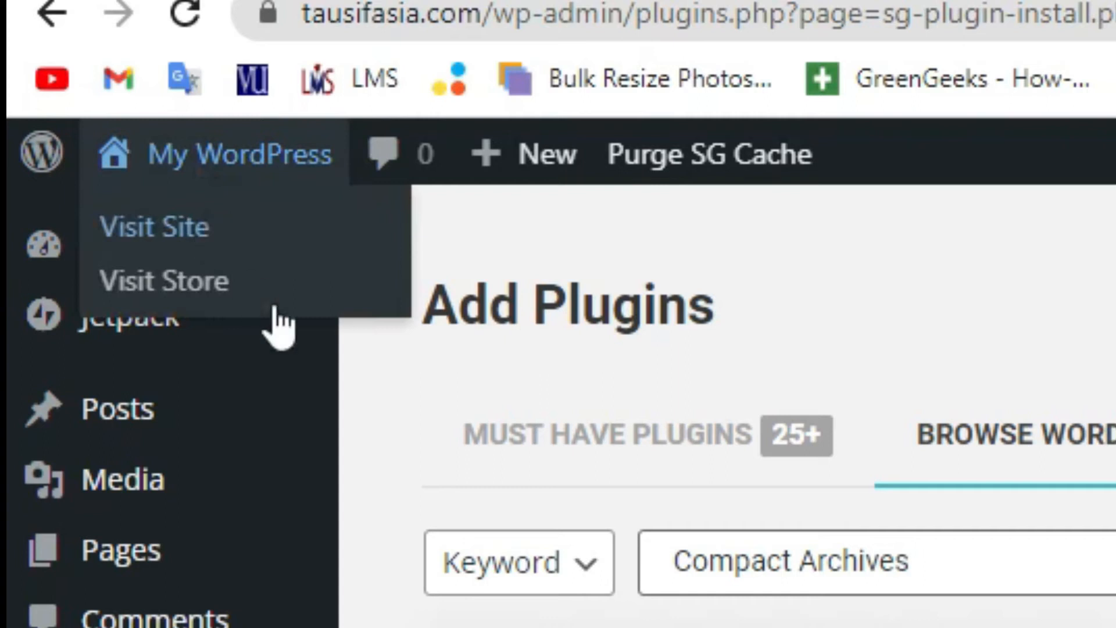
- Create a new post from the WordPress dashboard and title it "archives"
left_click(250, 266)
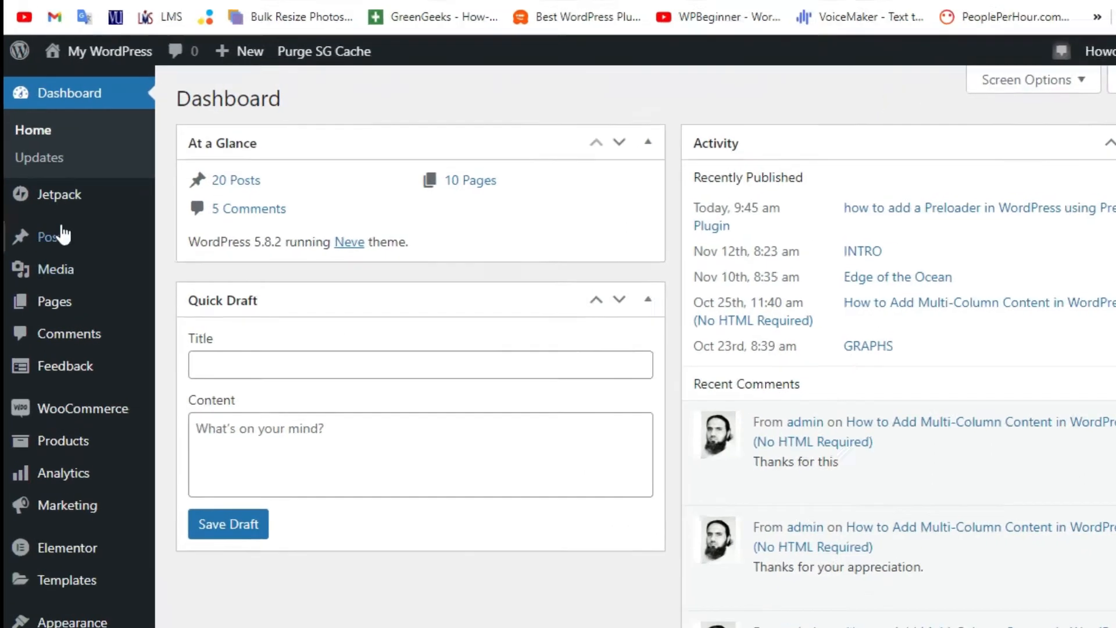
mouse_move(45, 244)
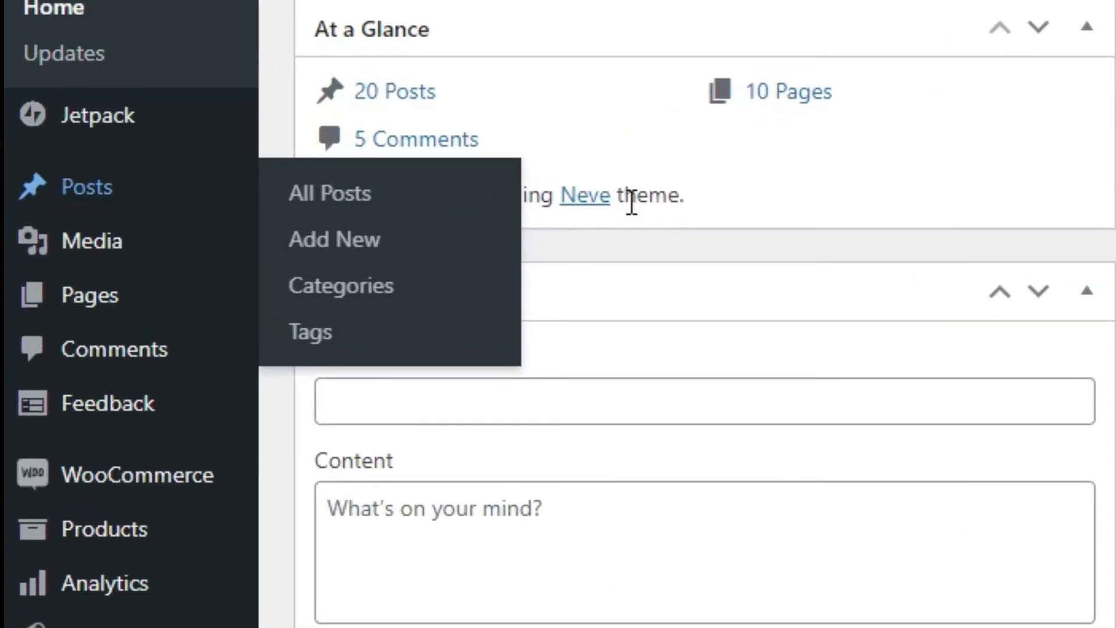
left_click(366, 233)
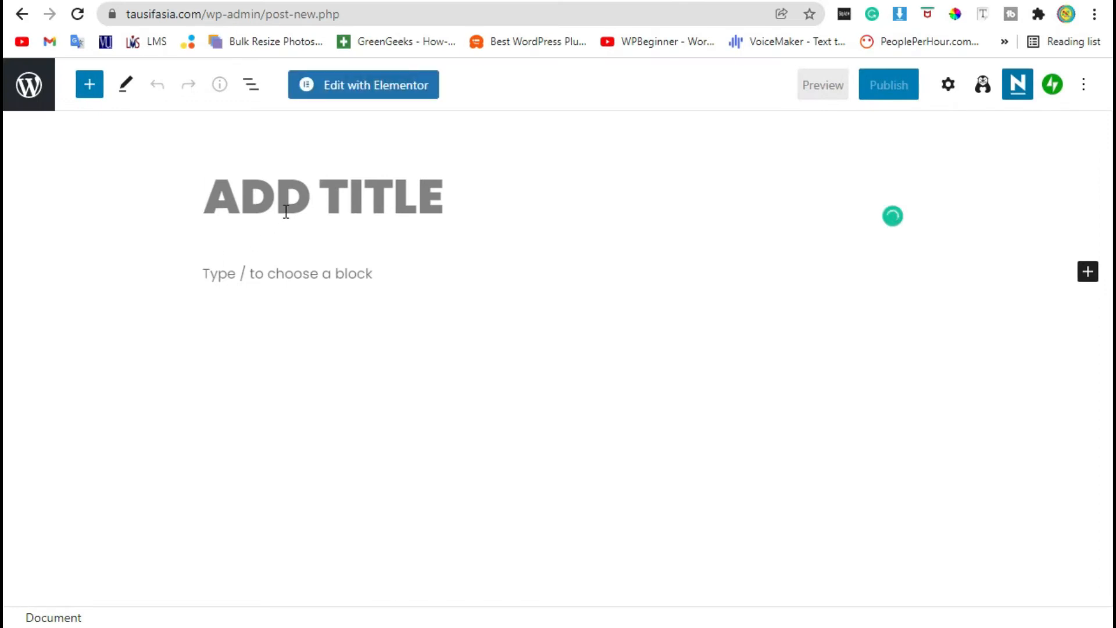
type("ARCHIVES")
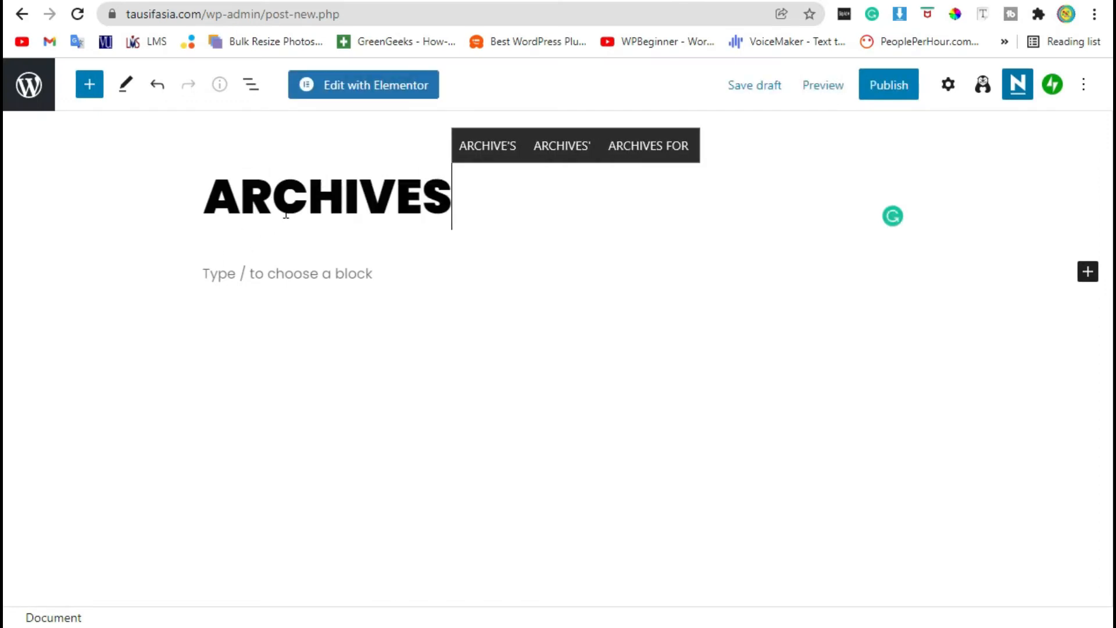
- Insert the WPBeginner's Compact Archives block below the post title, finding it by searching for "archives"
left_click(292, 271)
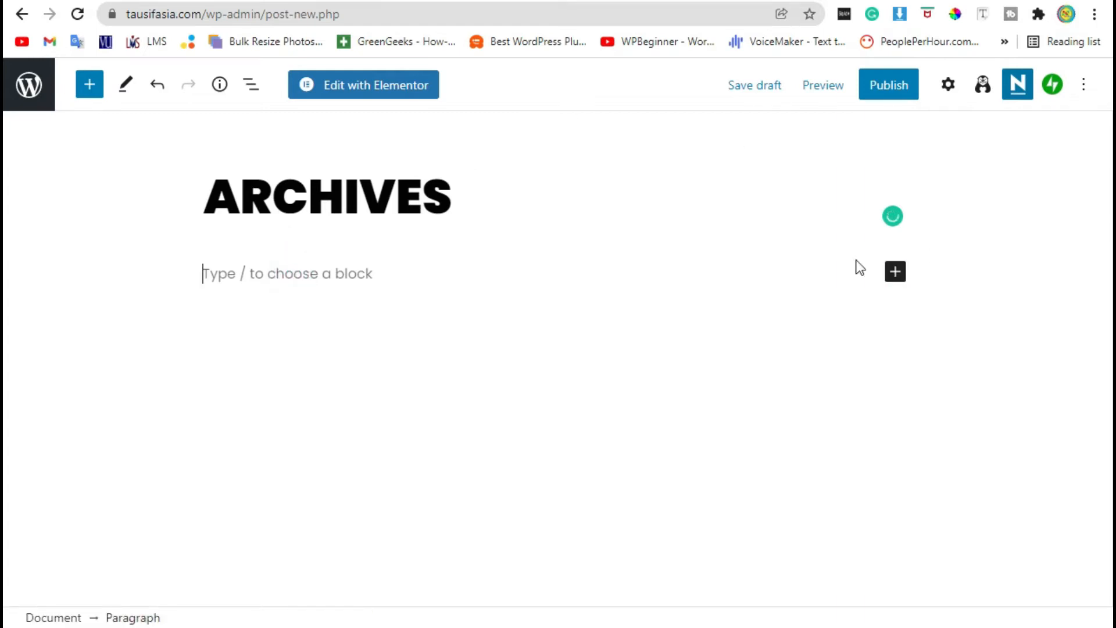
left_click(895, 272)
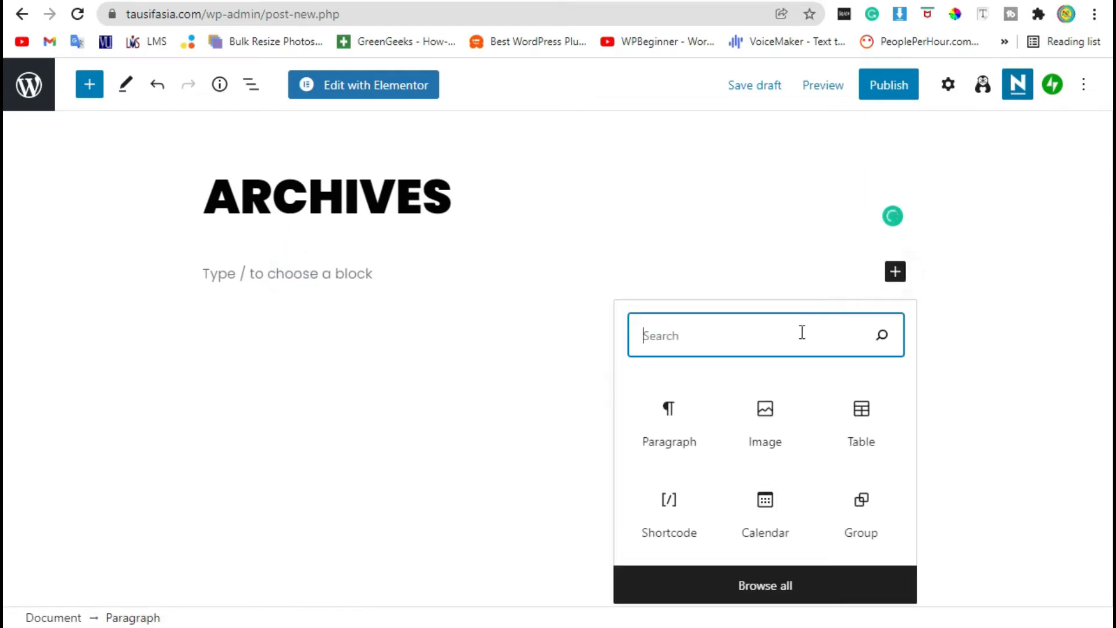
type("arch")
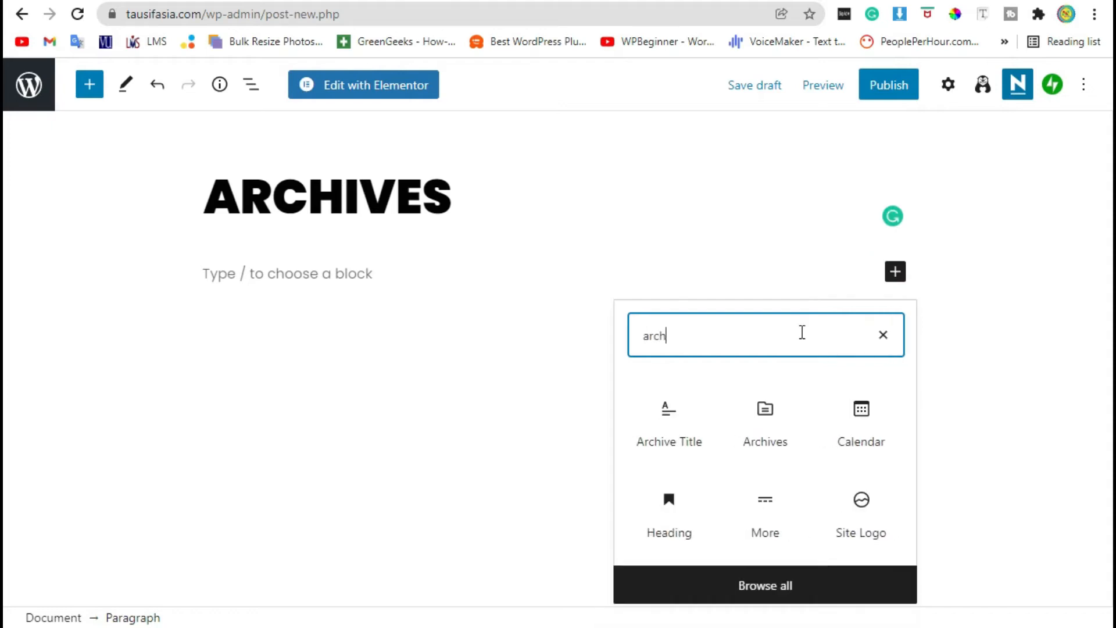
type("ives")
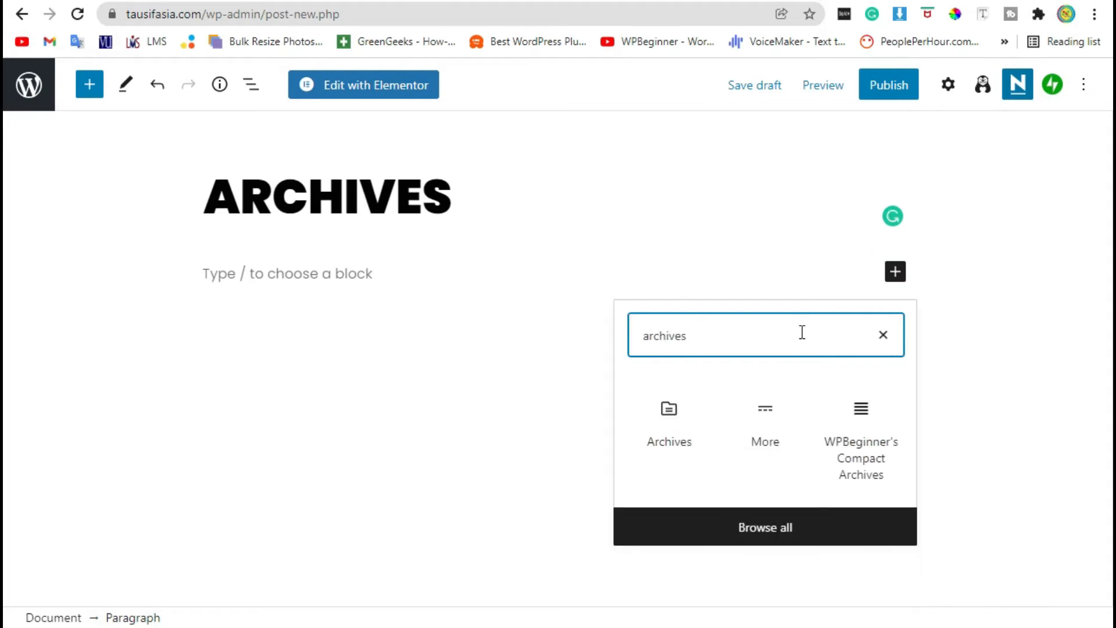
left_click(873, 459)
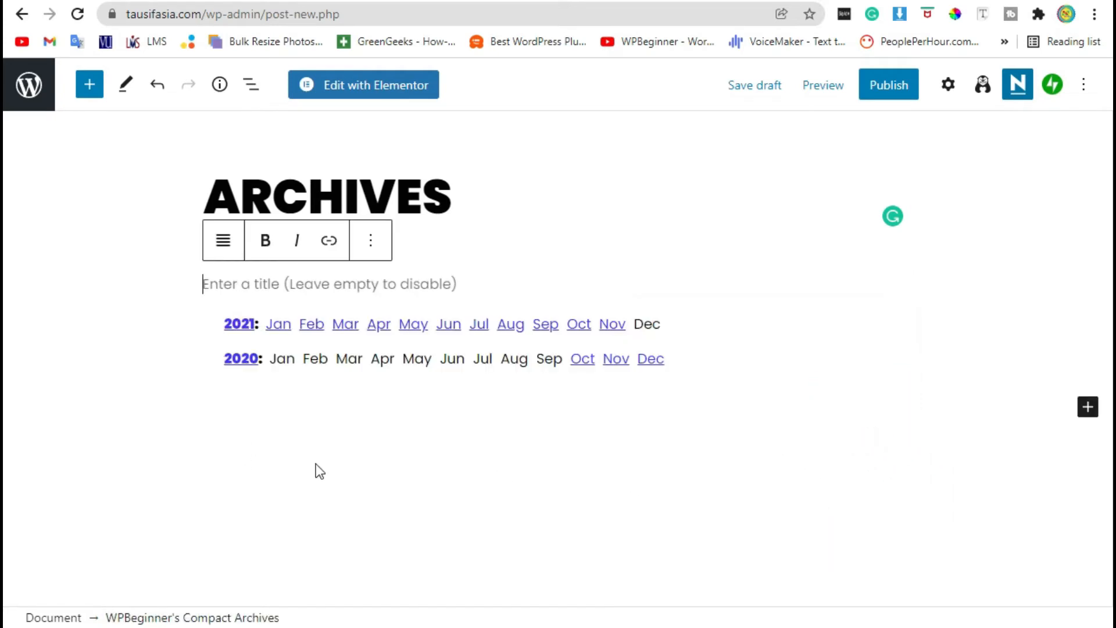
- Try the Initial and Numeric archive types in the Compact Archives block's settings, ending on the Block type
left_click(948, 90)
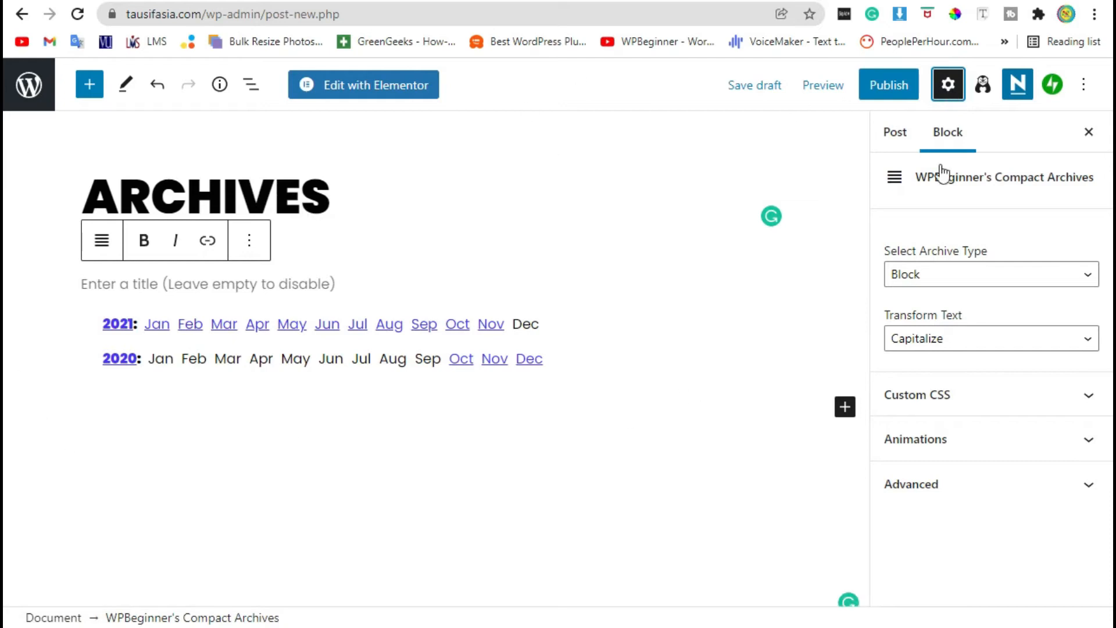
left_click(906, 278)
left_click(935, 297)
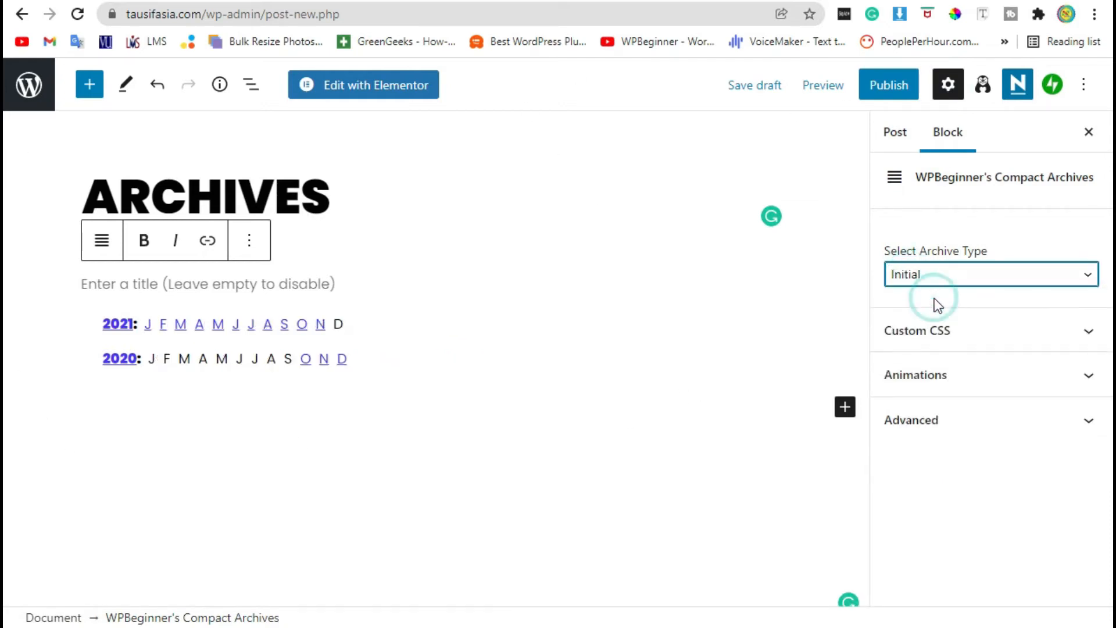
left_click_drag(344, 327, 126, 327)
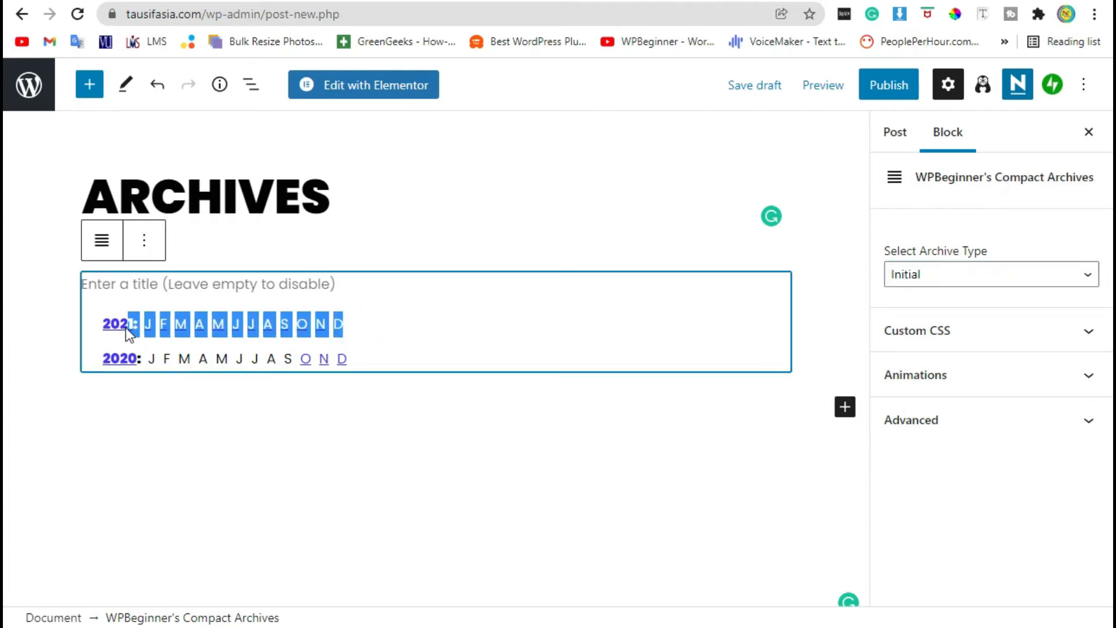
left_click(986, 277)
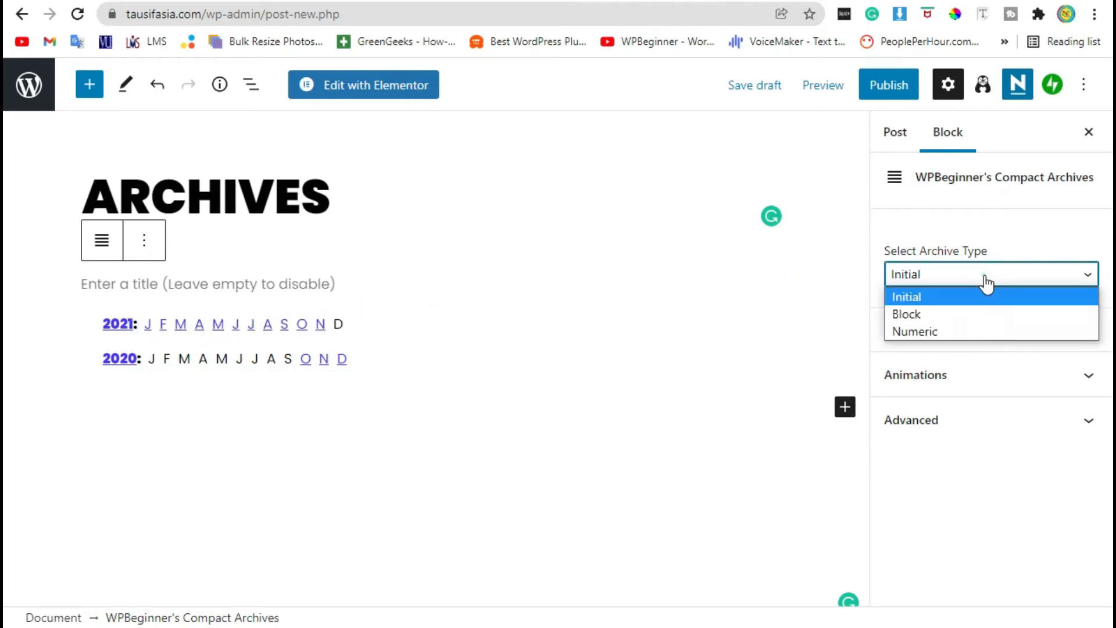
left_click(956, 332)
left_click(974, 279)
left_click(974, 314)
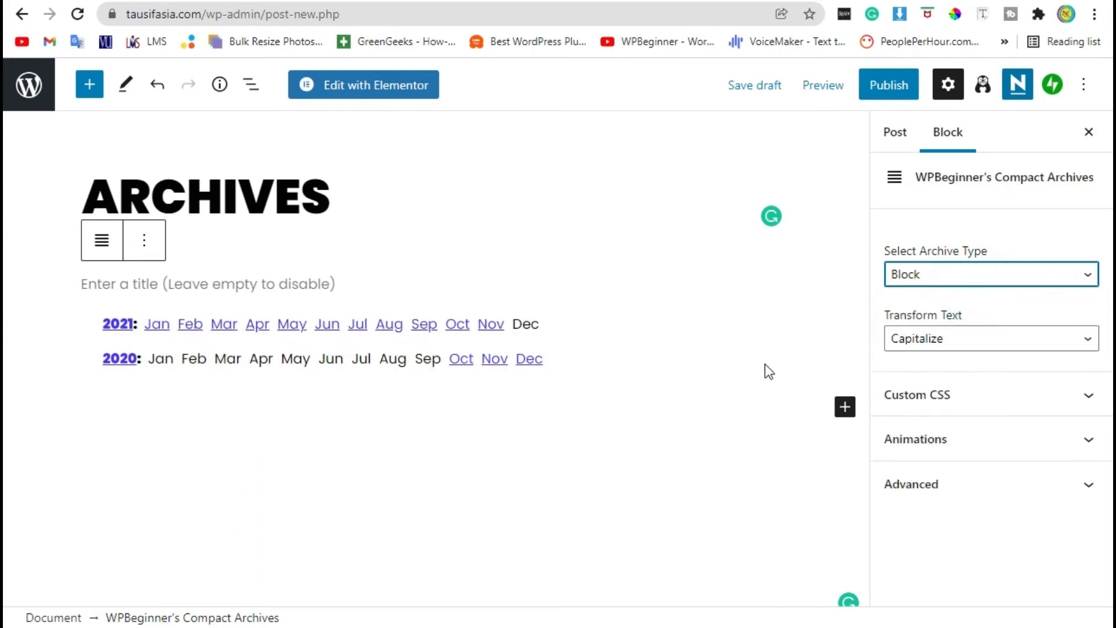
- Set the Compact Archives block's animation to Bounce
left_click(964, 392)
left_click(942, 280)
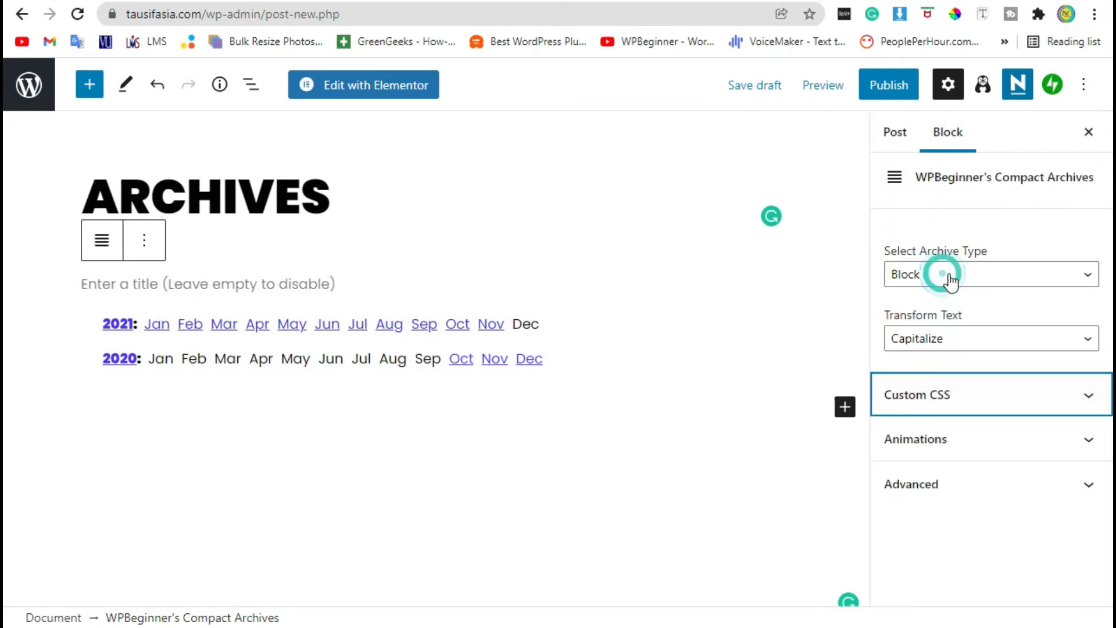
left_click(928, 454)
left_click(951, 517)
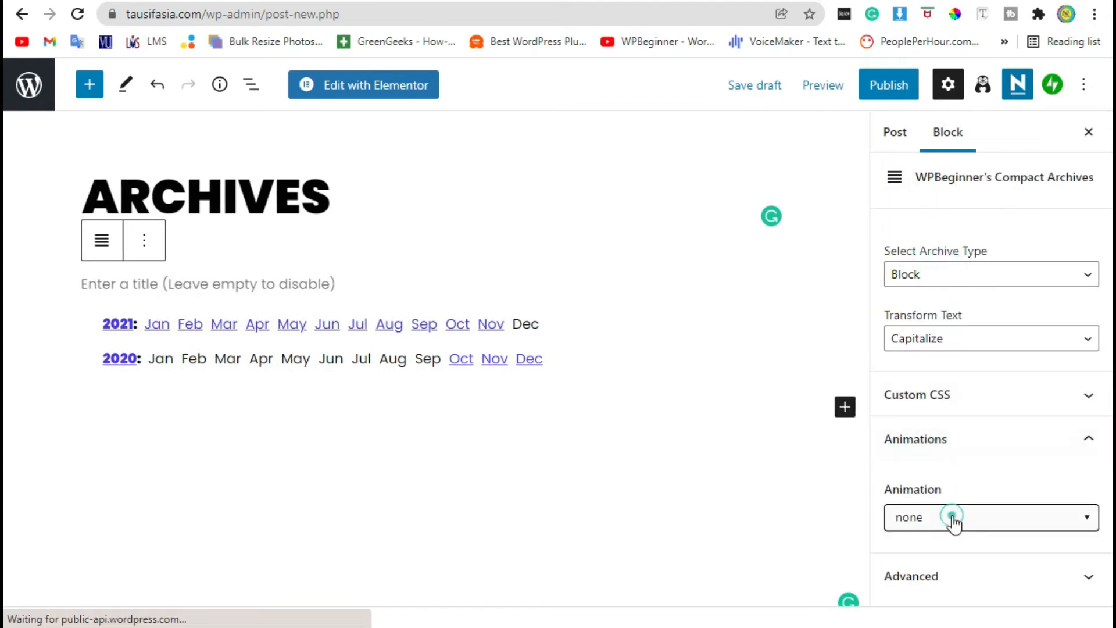
left_click(980, 280)
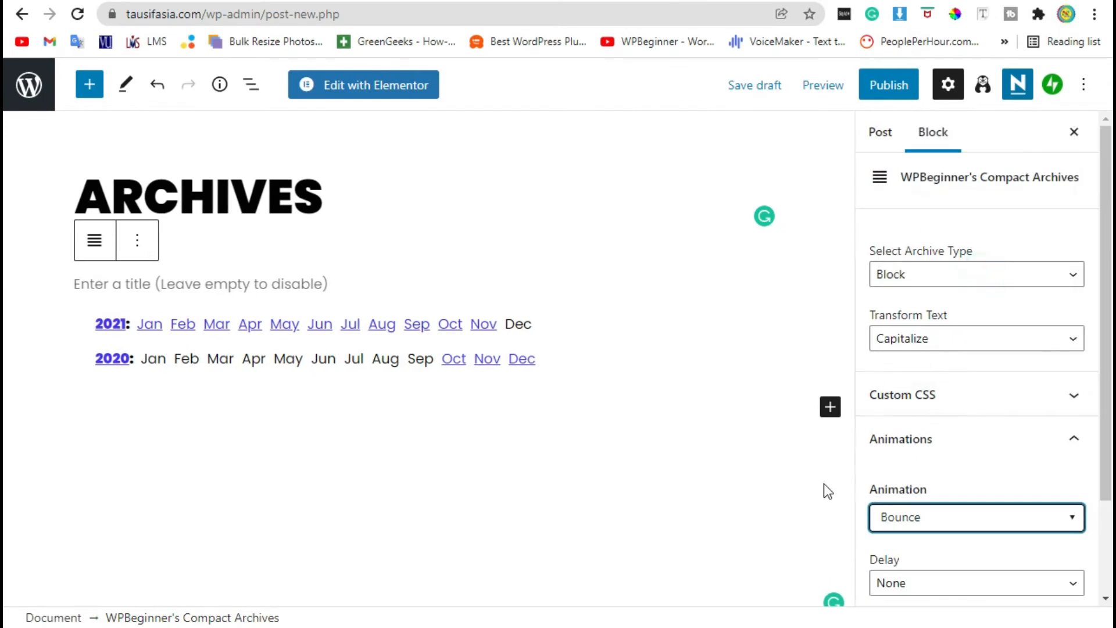
scroll(941, 431, "down", 2)
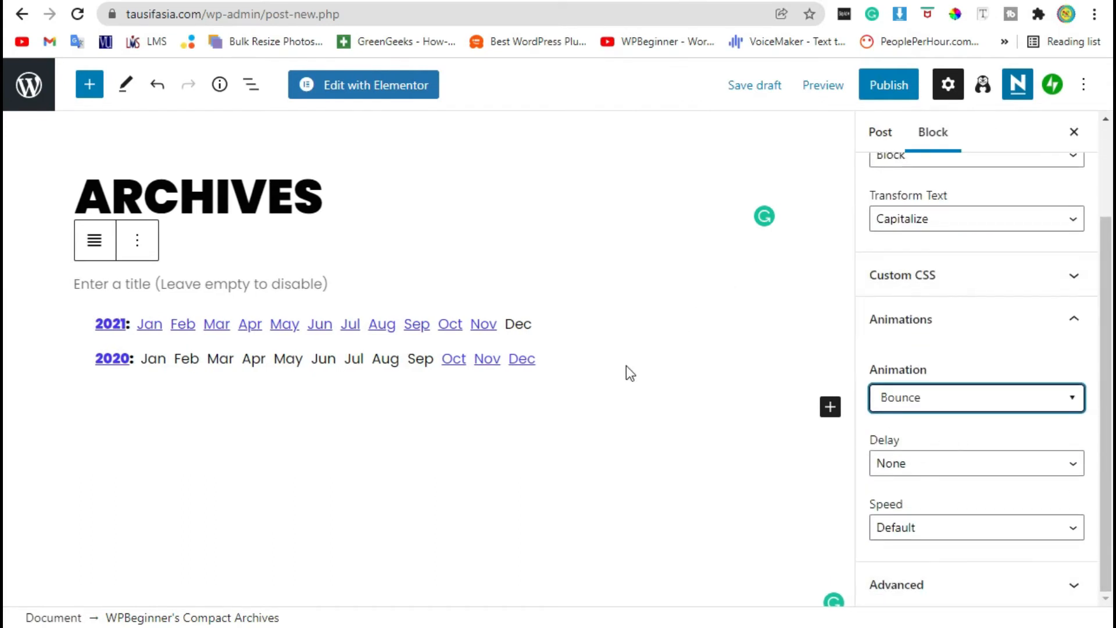
- Publish the archives post and view its live page
left_click(886, 95)
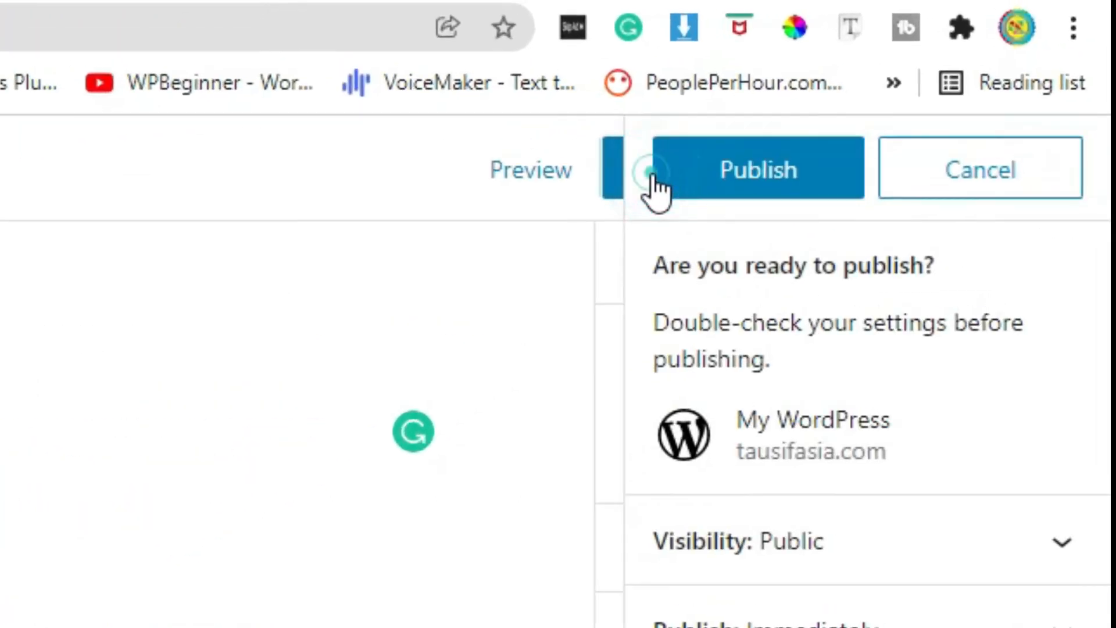
left_click(717, 173)
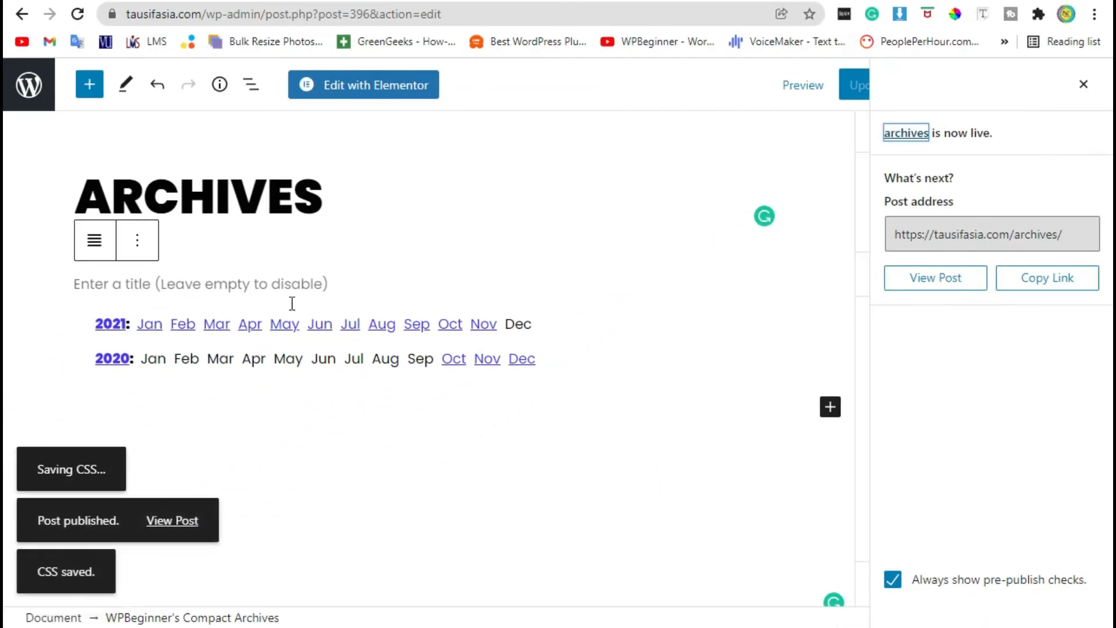
left_click(173, 521)
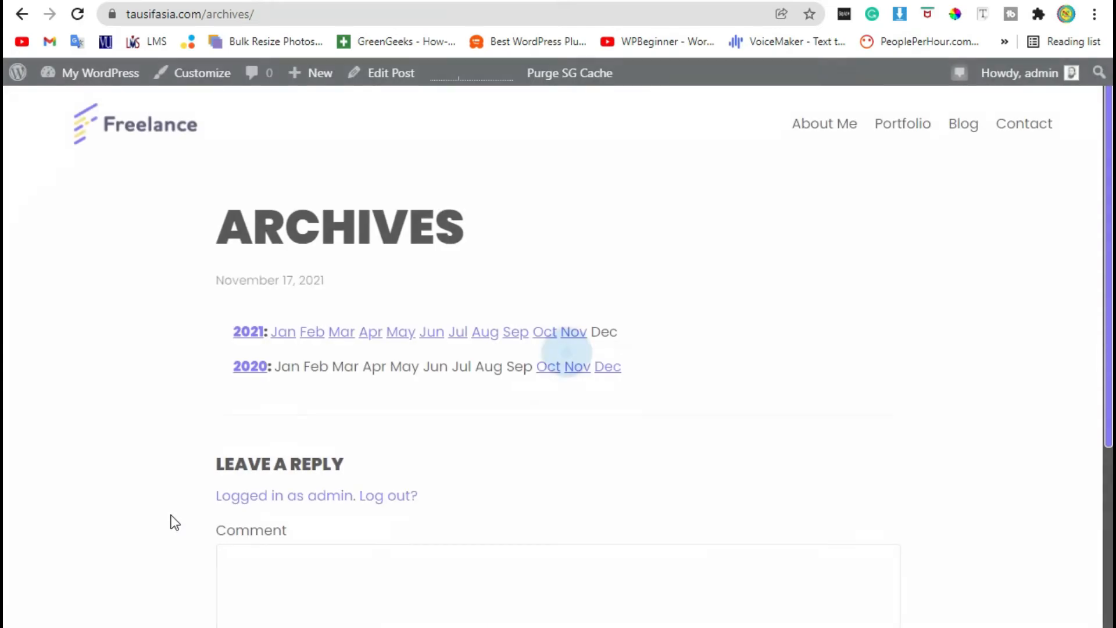
scroll(172, 514, "down", 3)
scroll(151, 477, "up", 3)
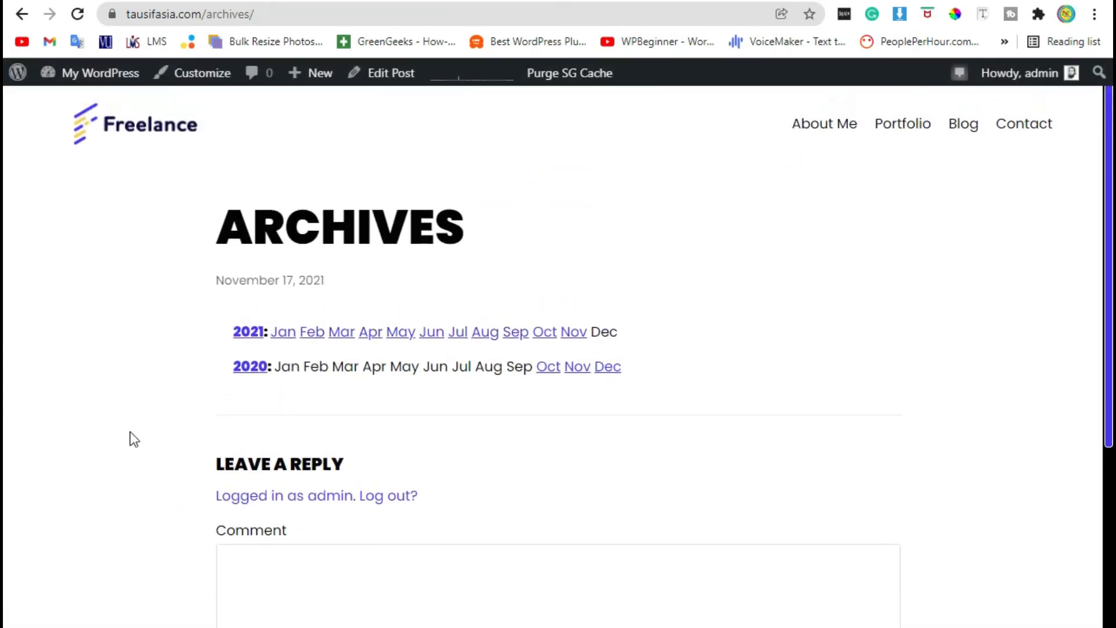
- Check the month links on the live archives page by viewing January 2021 and June 2021
left_click(285, 333)
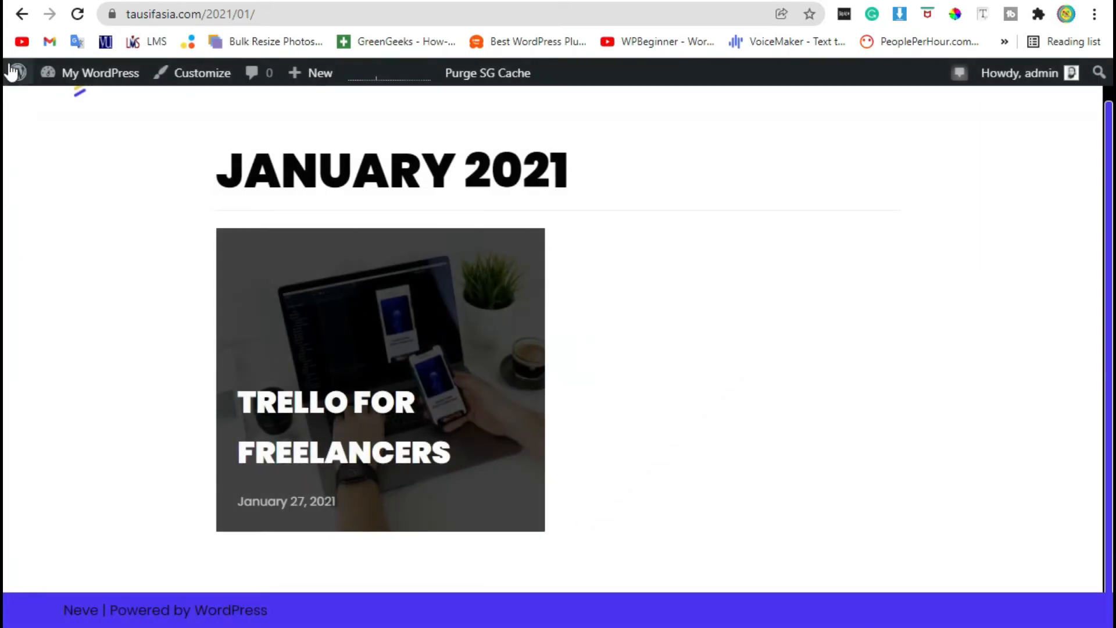
left_click(21, 15)
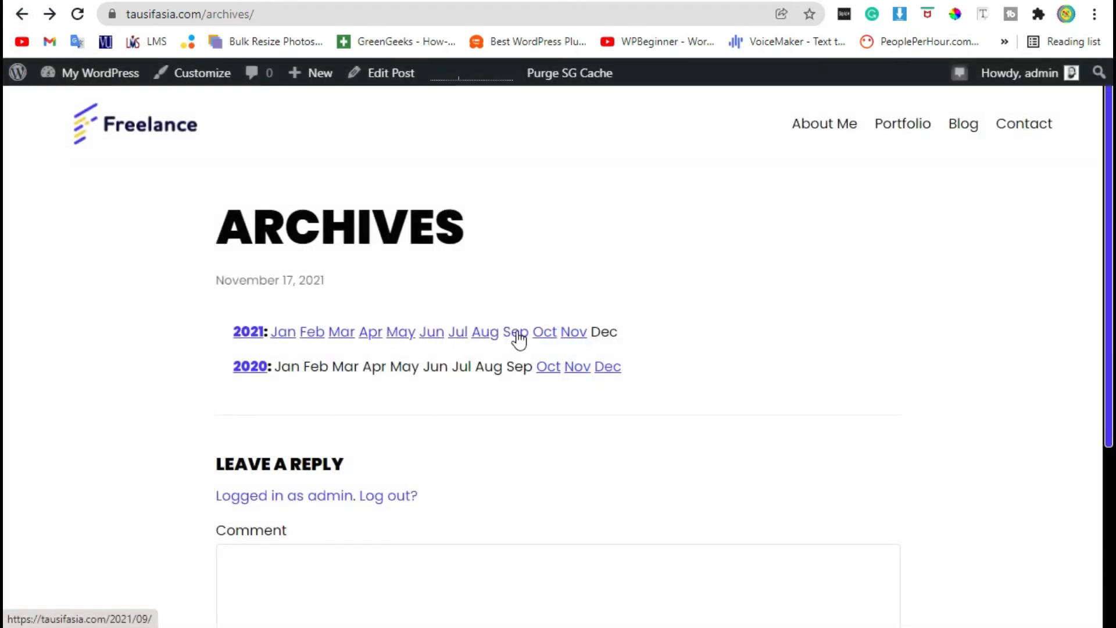
left_click(439, 332)
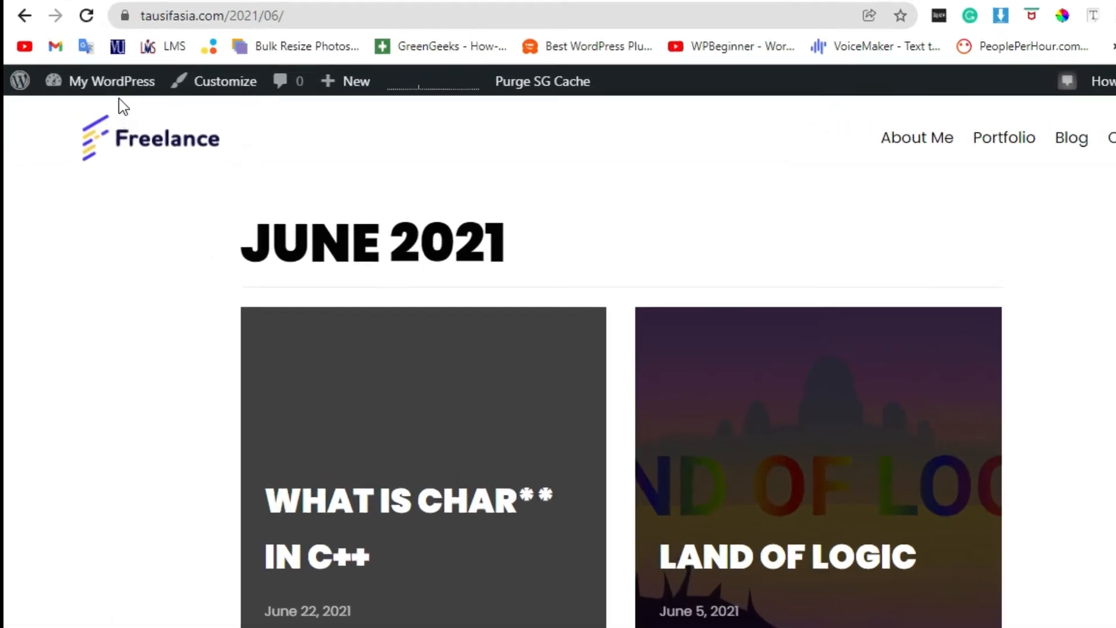
- Return to the site's dashboard, open the Widgets editor under Appearance and close its settings sidebar
mouse_move(100, 73)
left_click(102, 107)
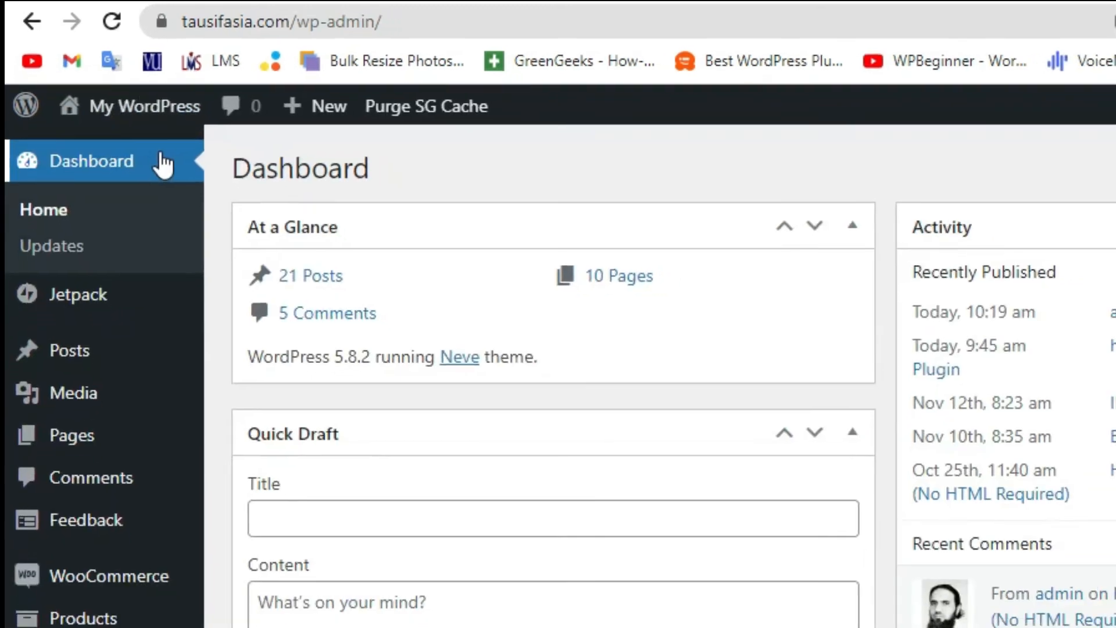
scroll(348, 143, "down", 5)
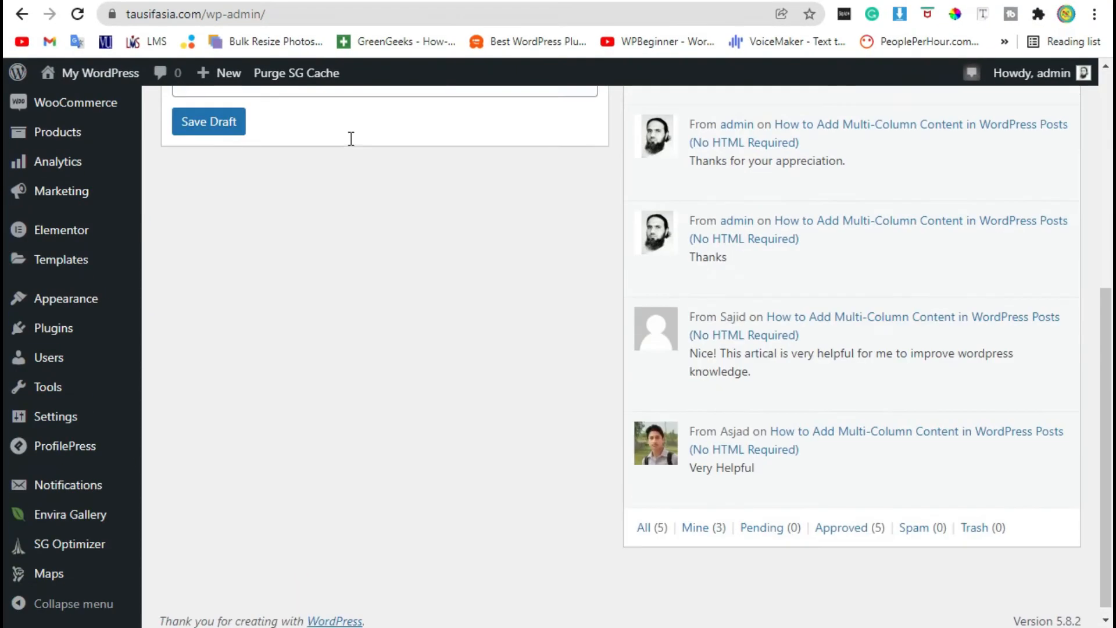
mouse_move(26, 322)
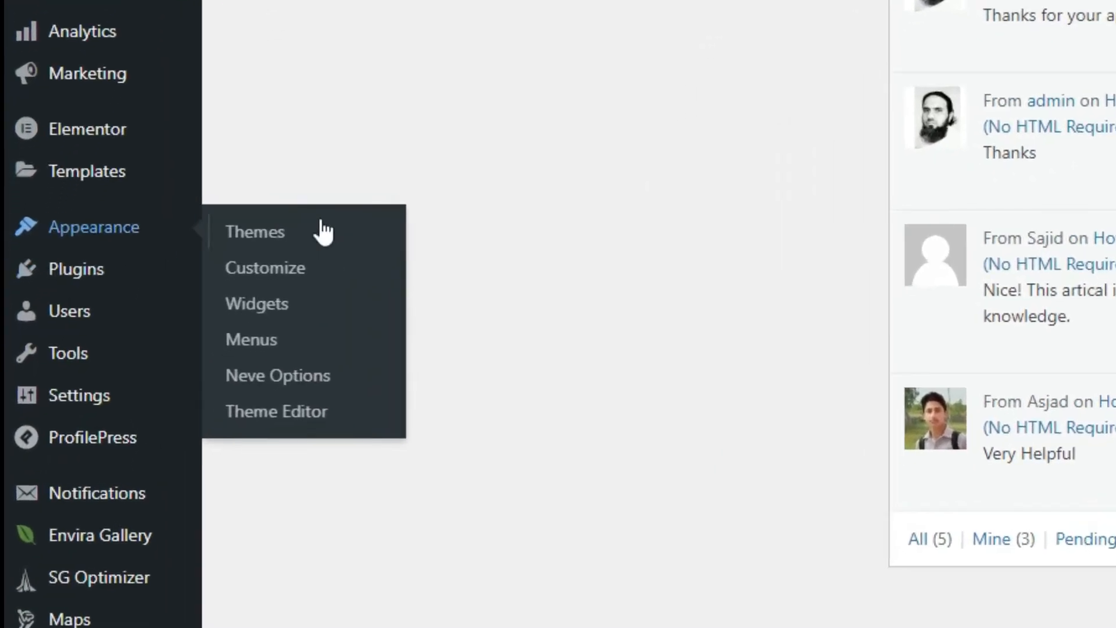
left_click(215, 346)
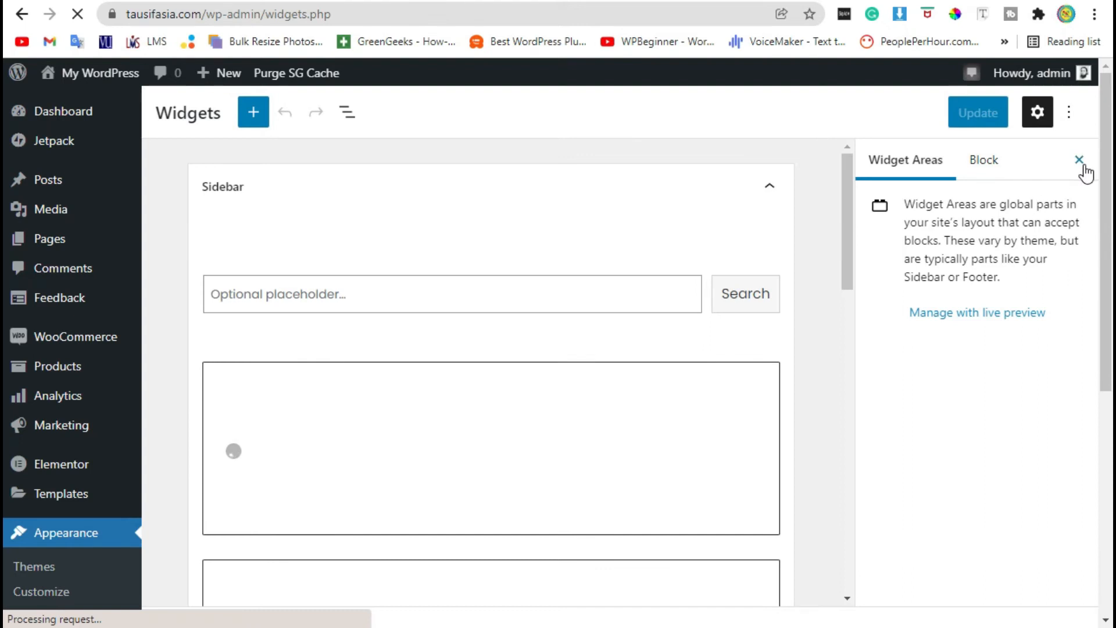
left_click(1079, 160)
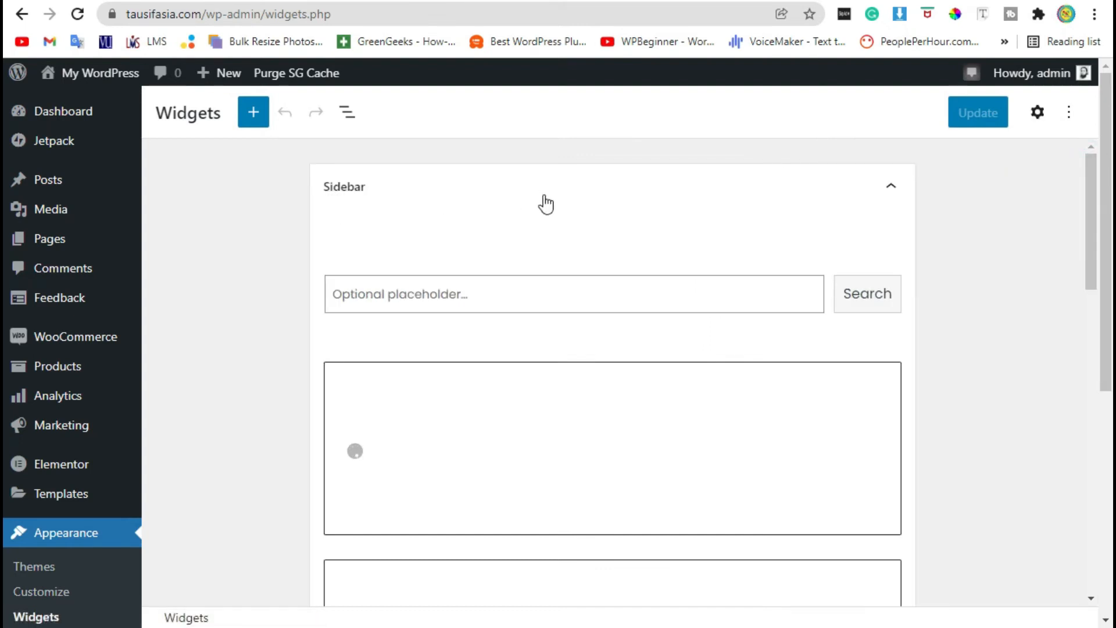
scroll(542, 197, "down", 6)
scroll(543, 197, "up", 6)
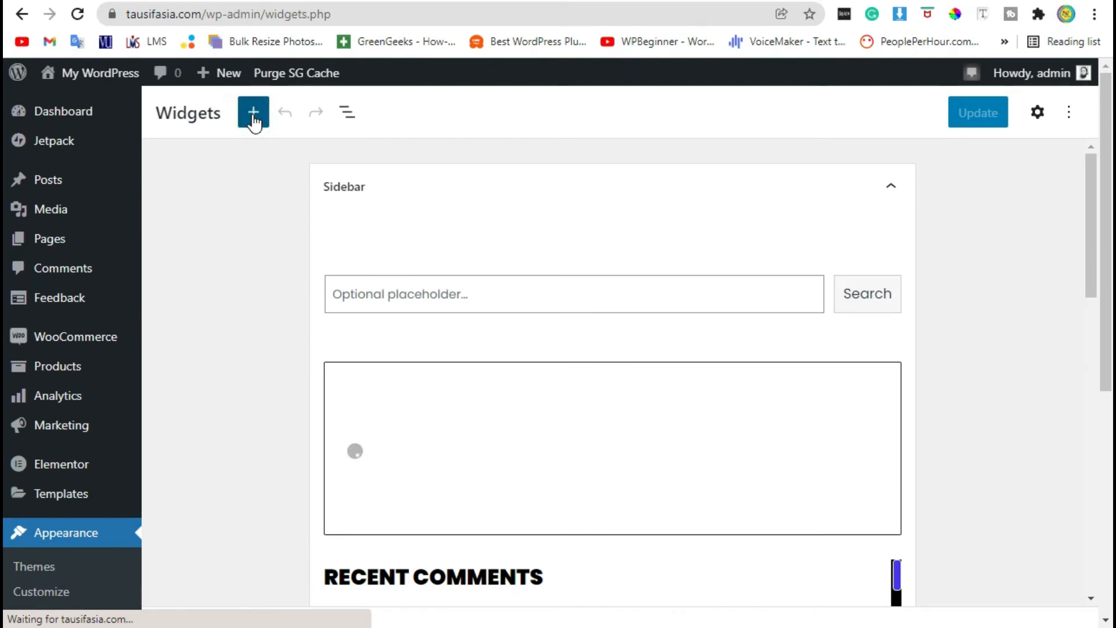
- Search the blocks for "archives" and add WPBeginner's Compact Archives to the Sidebar widget area, between the search box and Recent Posts
left_click(253, 119)
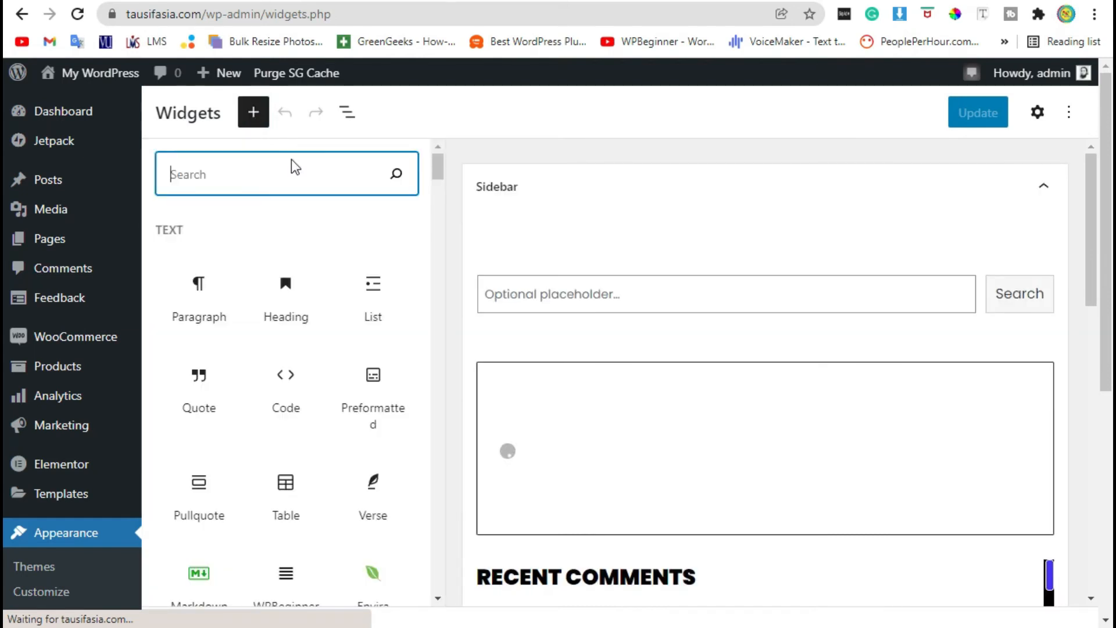
type("arch")
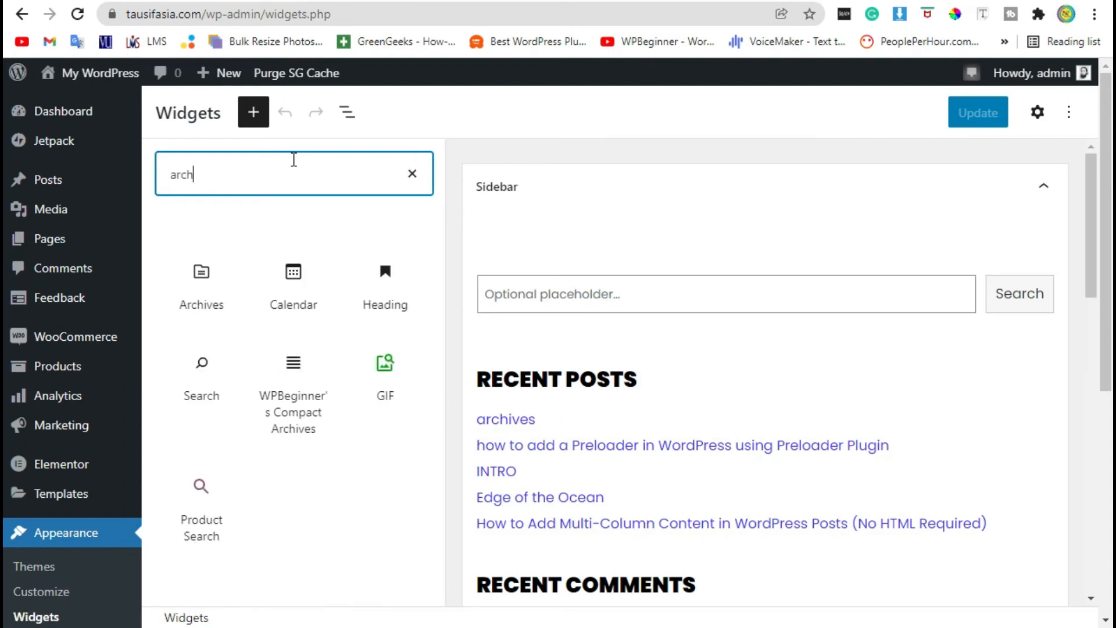
type("ives")
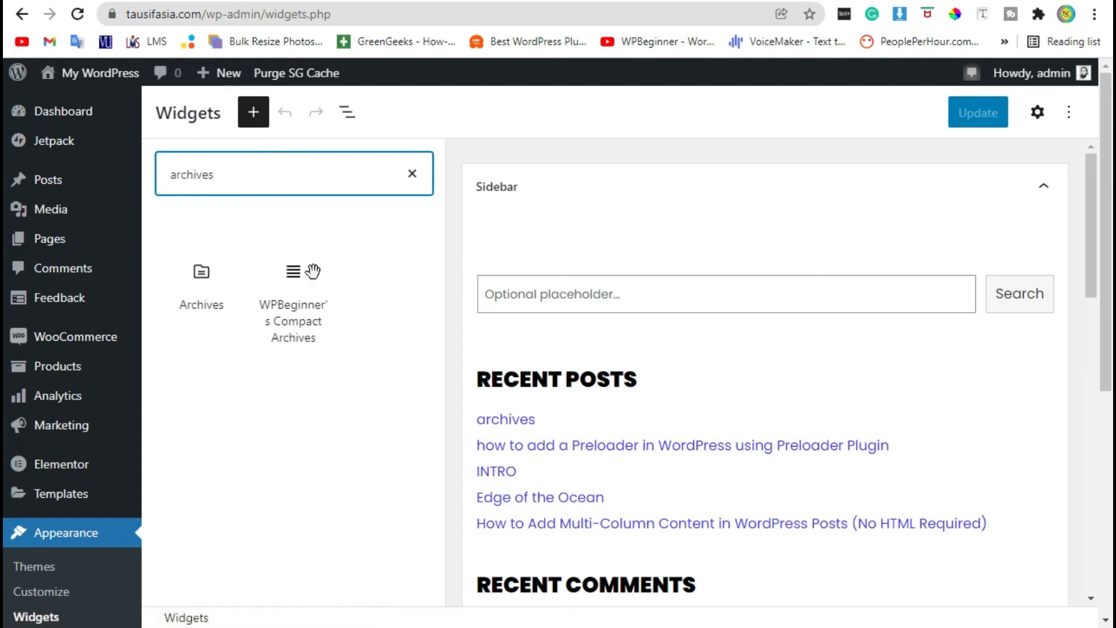
left_click_drag(324, 299, 585, 333)
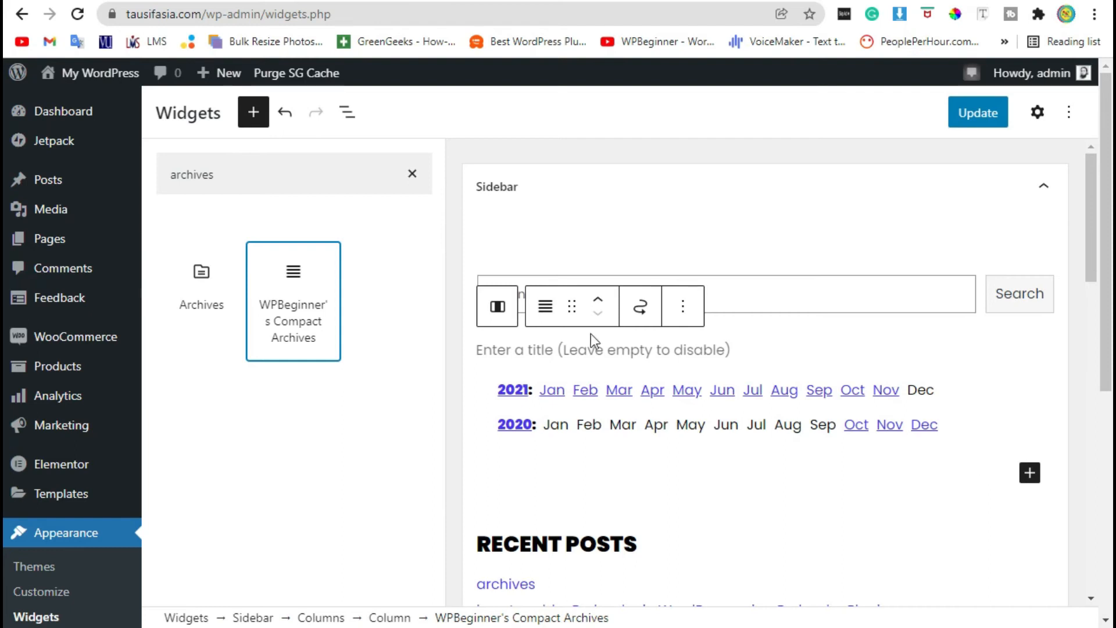
- Title the sidebar's compact archives block "Post Archive" and open the block's settings
left_click(560, 349)
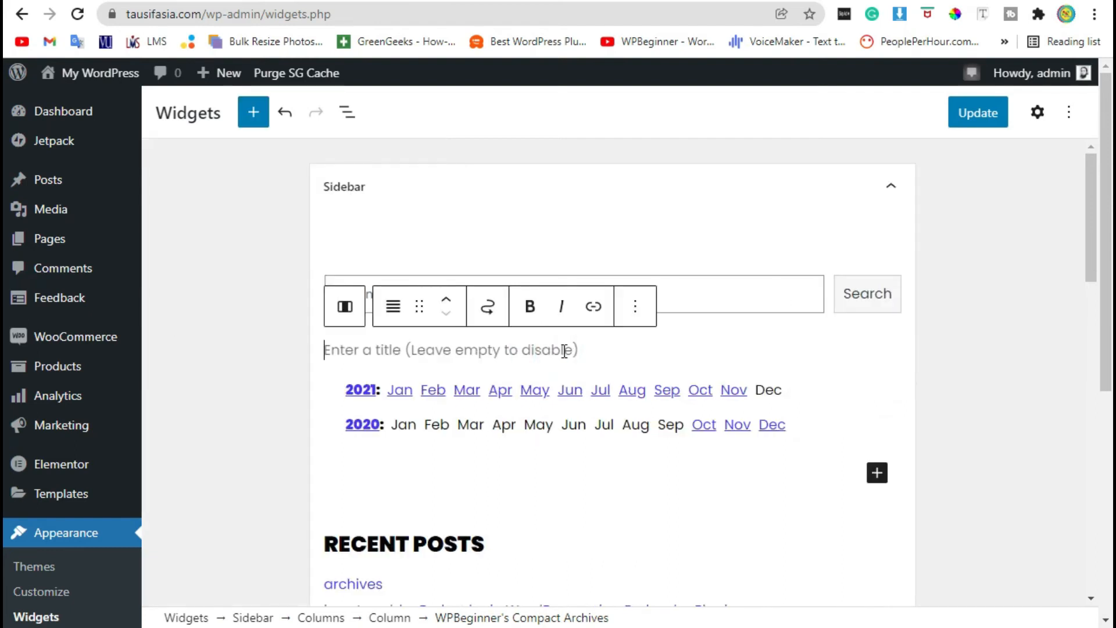
type("Archive")
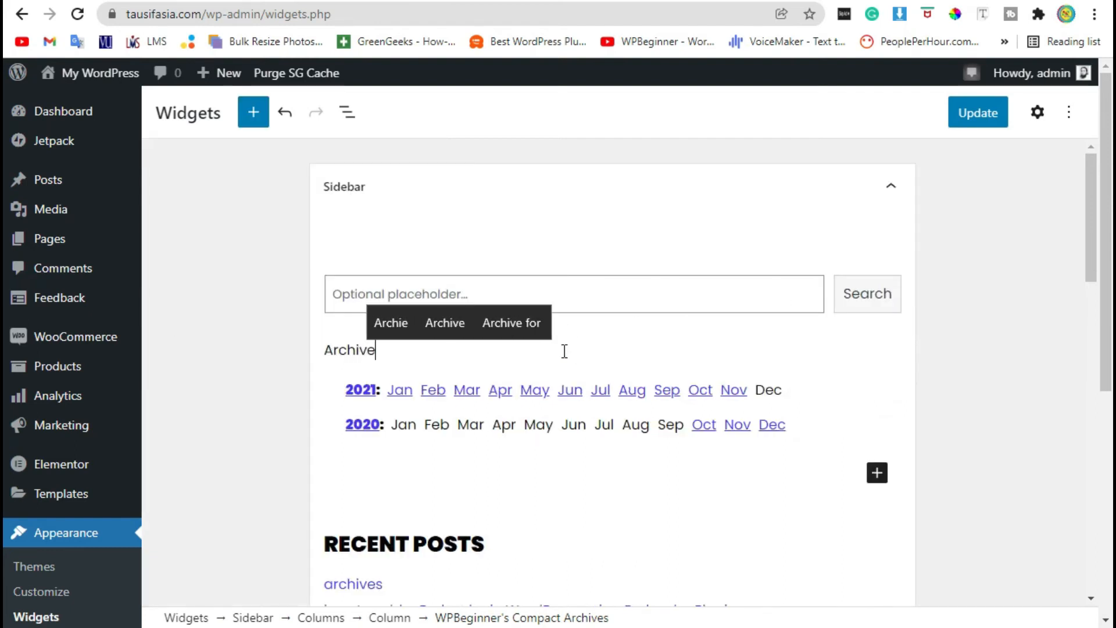
type("Post")
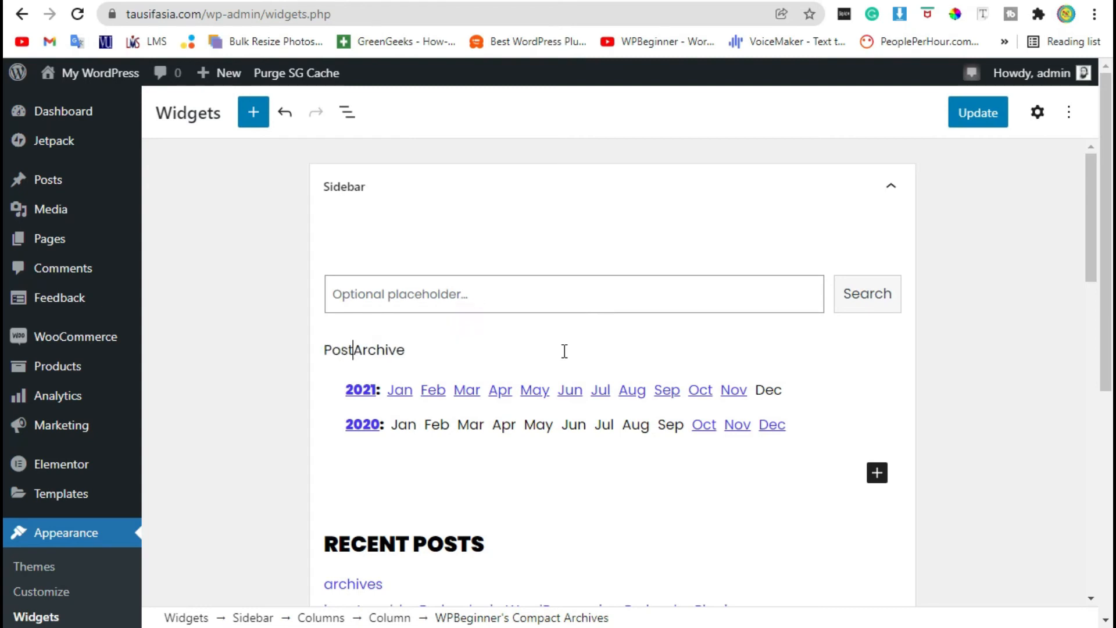
left_click(1038, 114)
- Try the Numeric archive type on the compact archives block and return it to Block
left_click(890, 303)
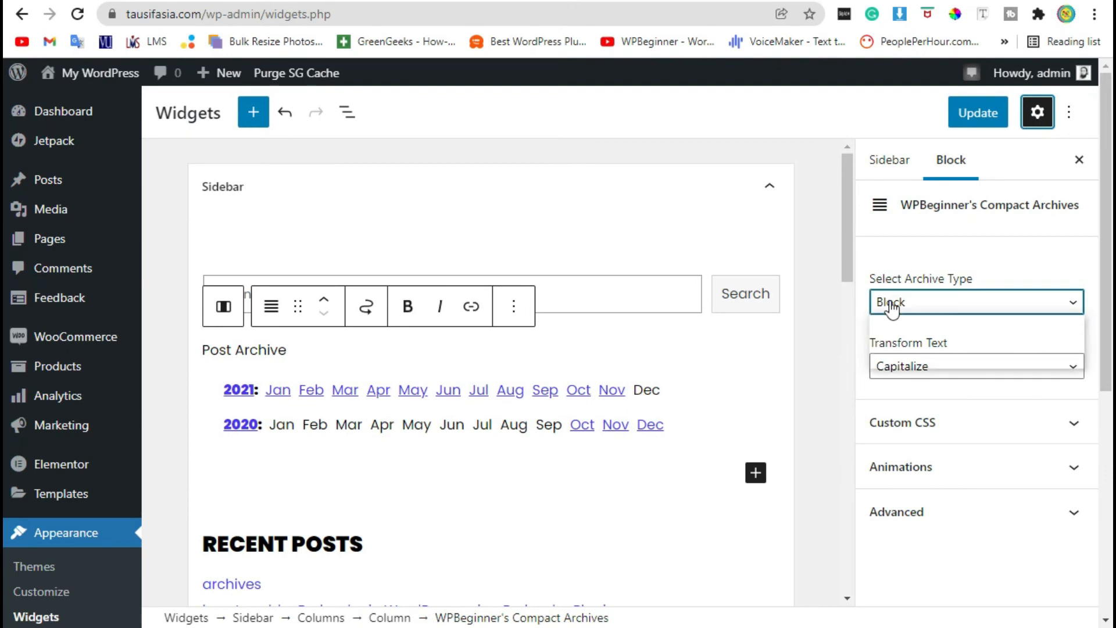
left_click(902, 340)
left_click(895, 302)
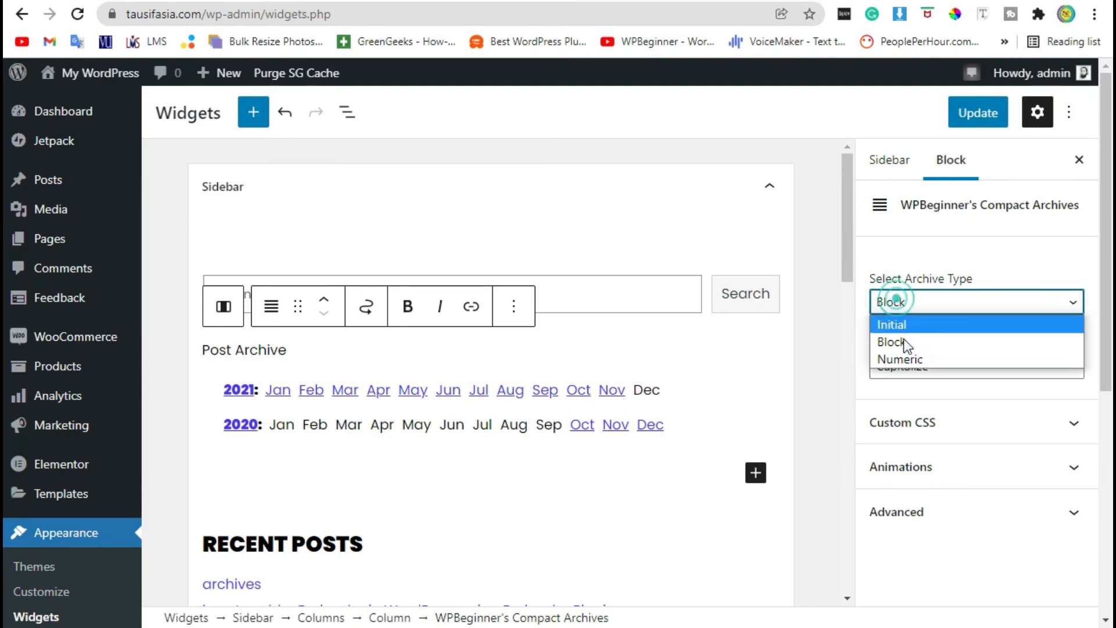
left_click(911, 354)
left_click(910, 303)
left_click(912, 341)
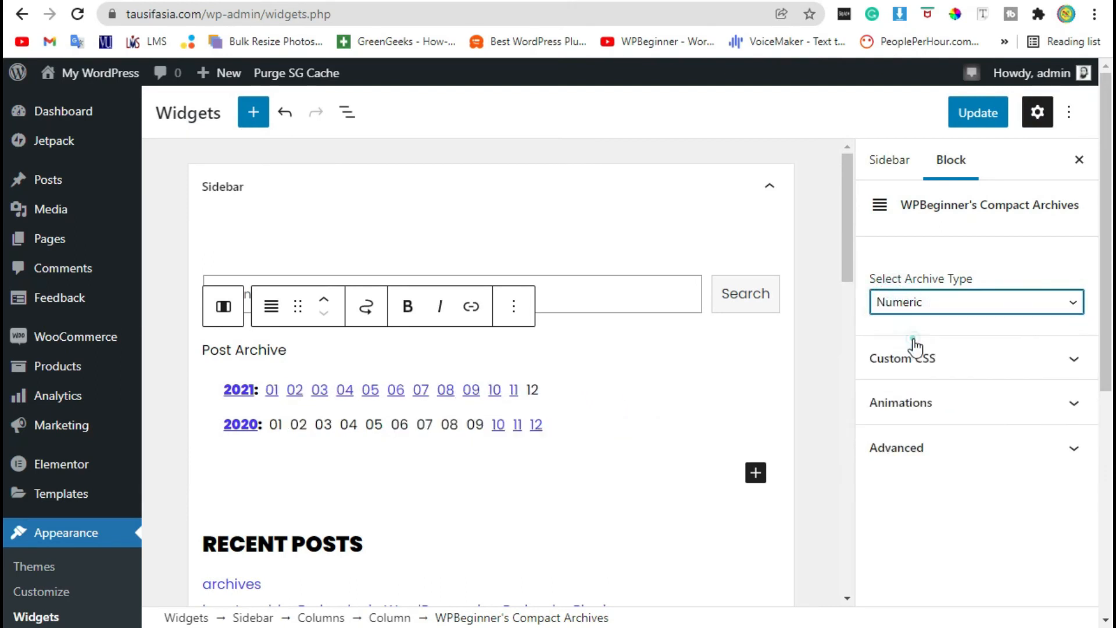
- Set the archives block's text transform to Uppercase and save the widget changes
left_click(950, 365)
left_click(899, 422)
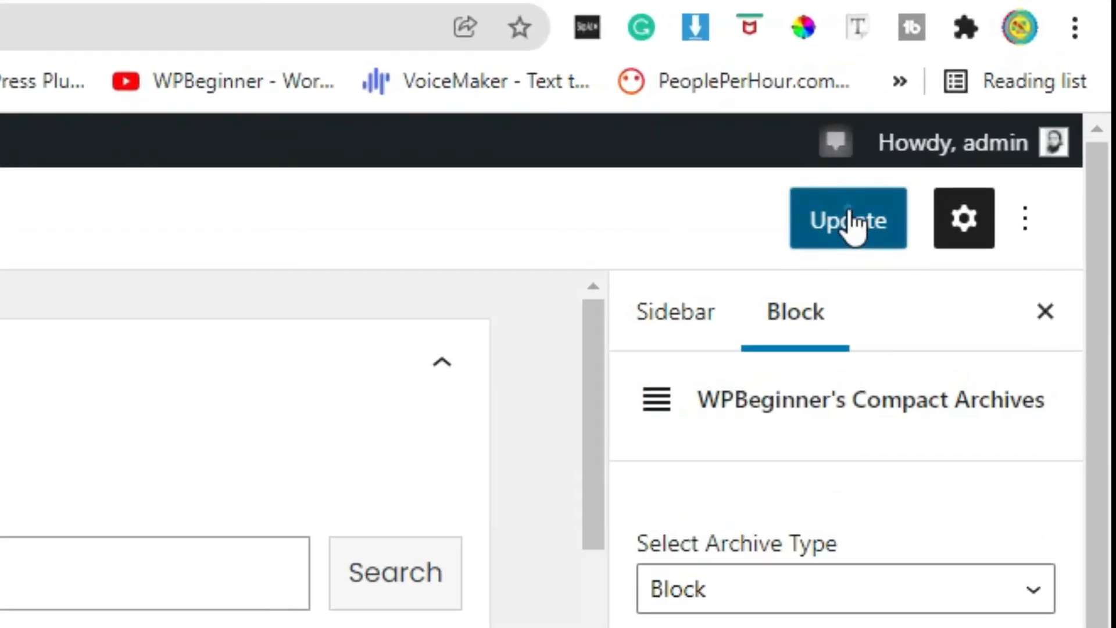
left_click(980, 115)
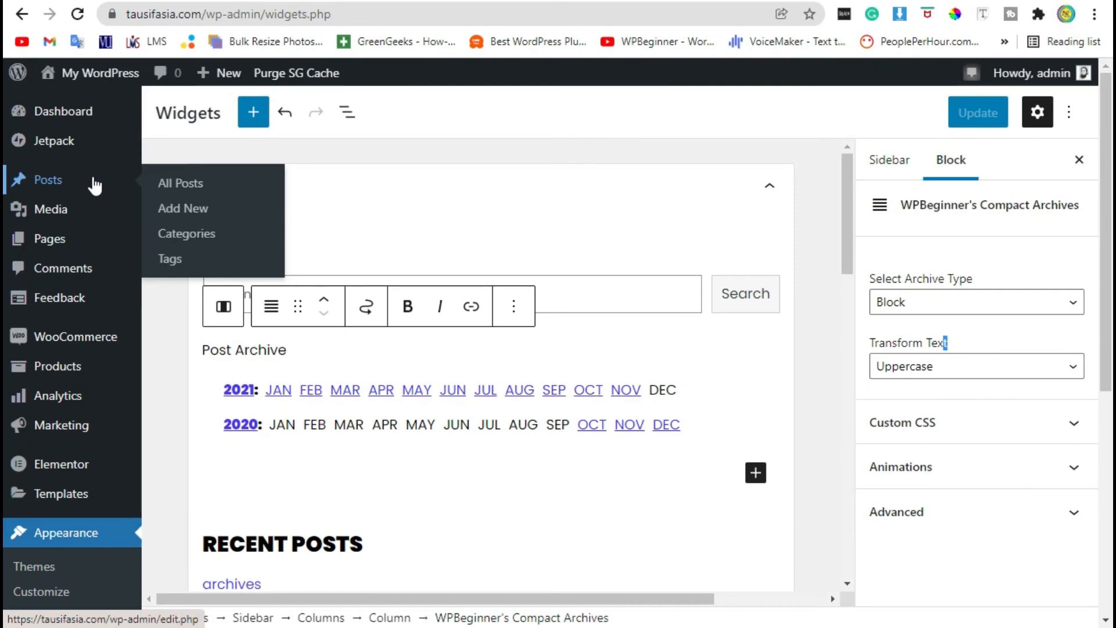
- Go to the list of all posts and view the live post "How to Add Multi-Column Content in WordPress Posts (No HTML Required)"
left_click(93, 180)
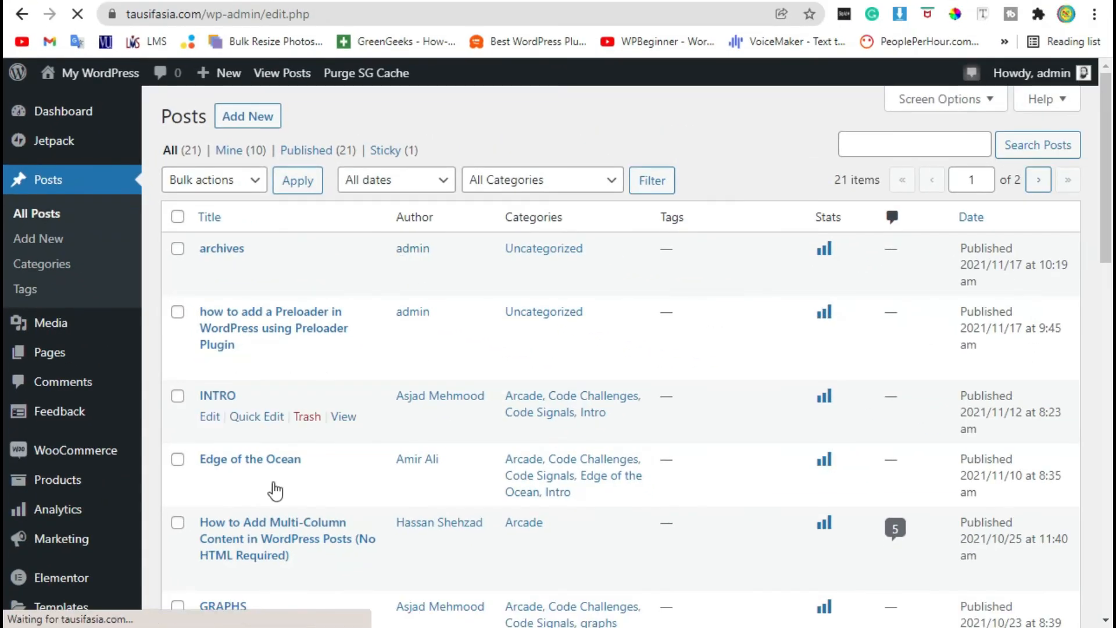
scroll(433, 395, "down", 2)
left_click(341, 462)
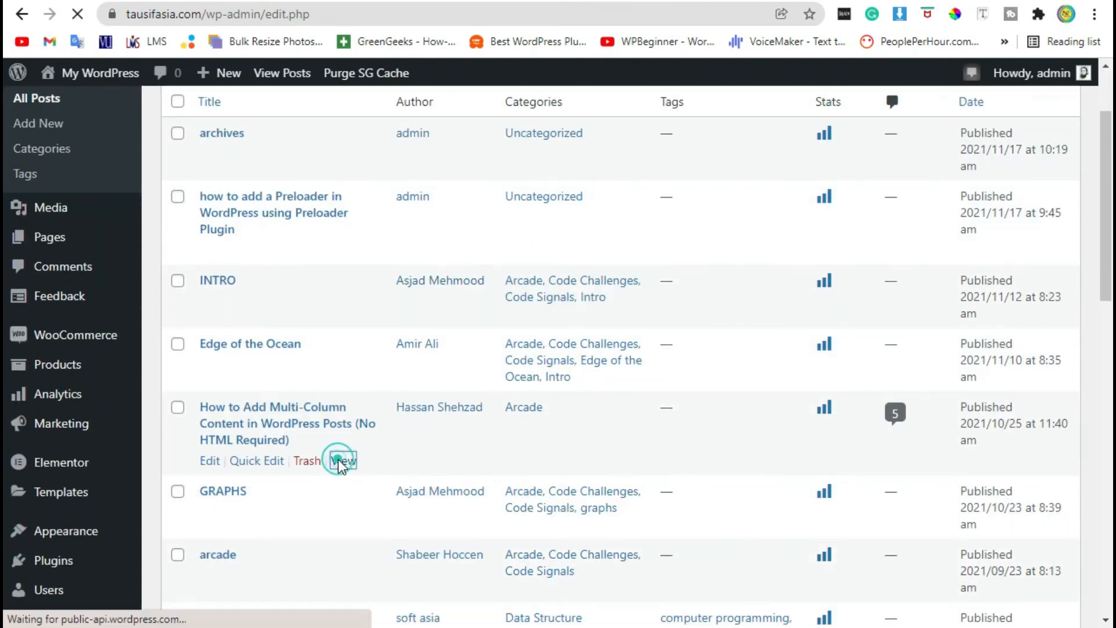